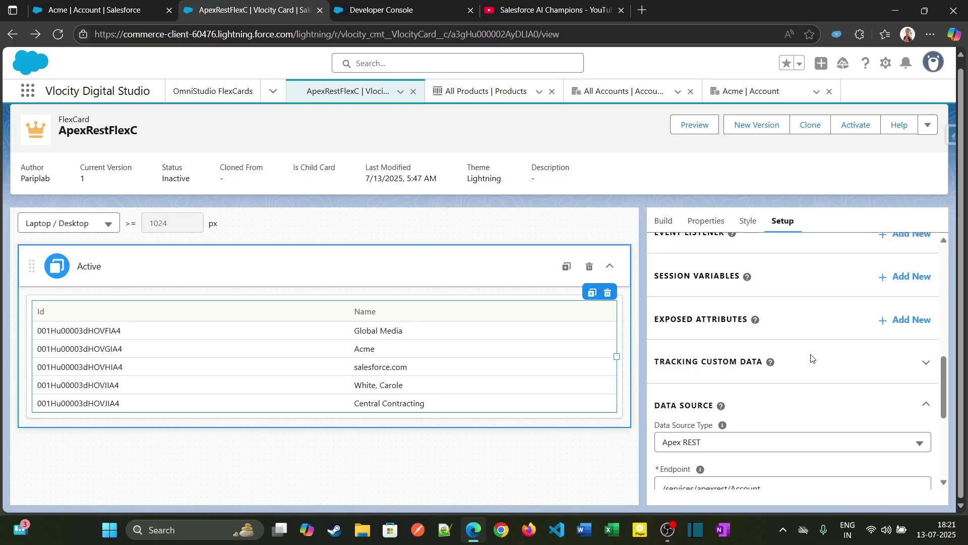
Step: Compare the FlexCard's Apex REST endpoint with the URL mapping and global access modifier of the AccountApi class in the Developer Console
left_click_drag(944, 386, 946, 421)
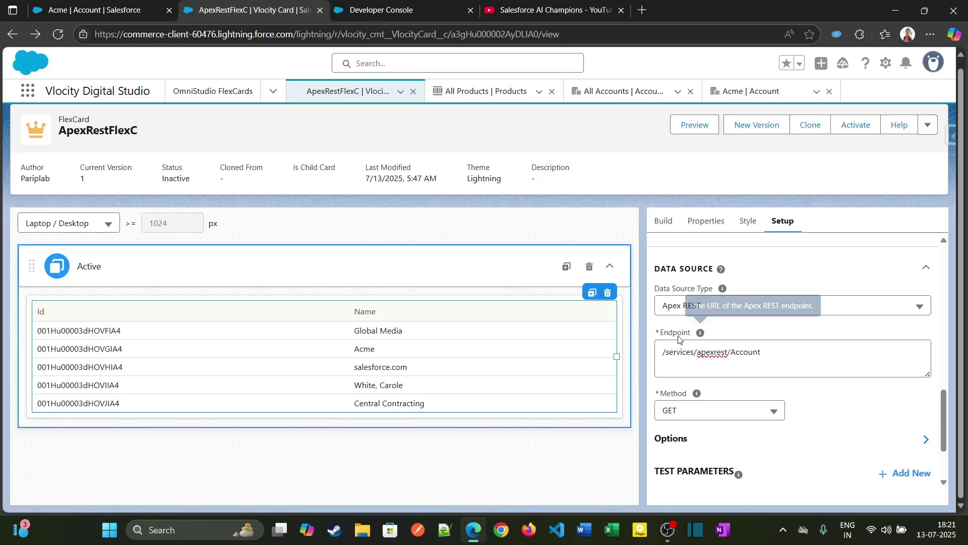
double_click(723, 356)
left_click(725, 358)
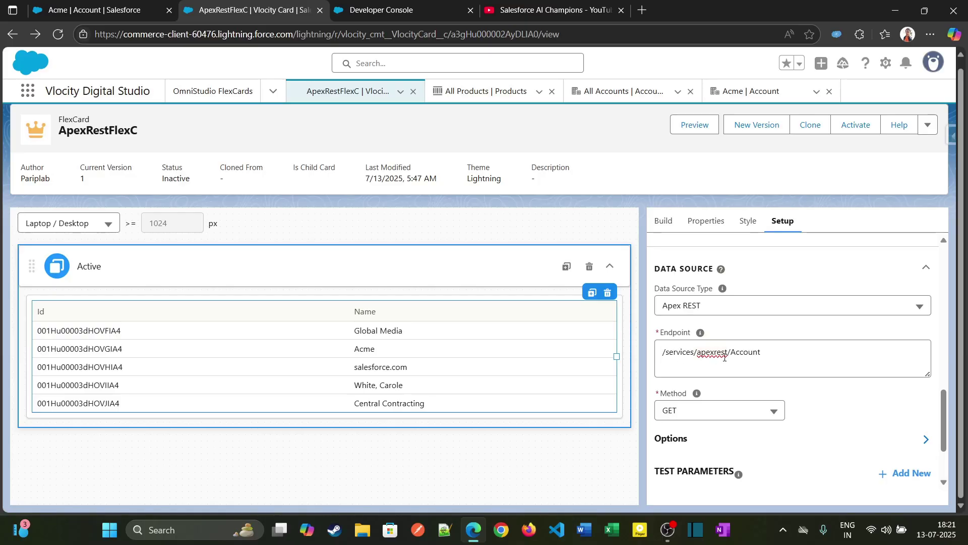
double_click(748, 352)
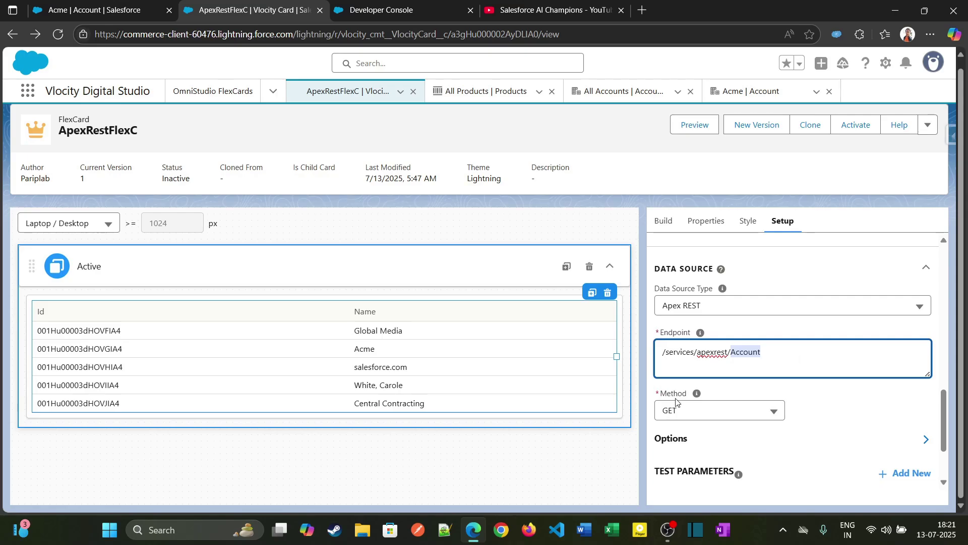
left_click(382, 10)
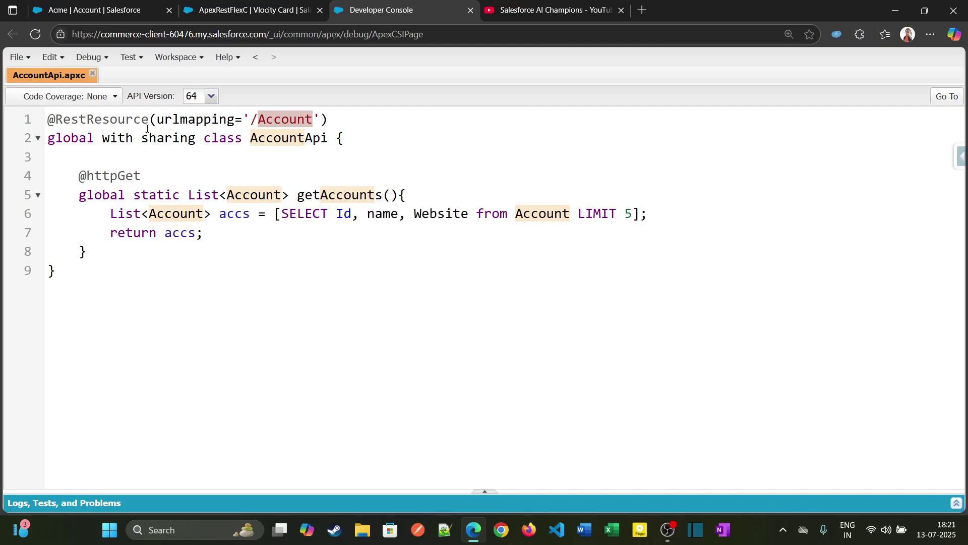
double_click(71, 137)
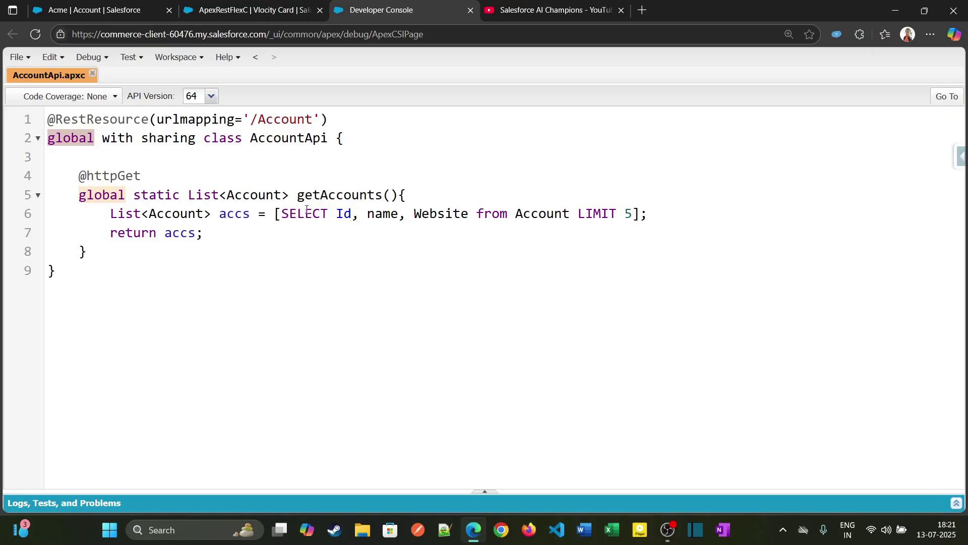
Step: Save and fetch the FlexCard's Apex REST data source, inspect the test results as table and JSON, and close them
left_click(252, 10)
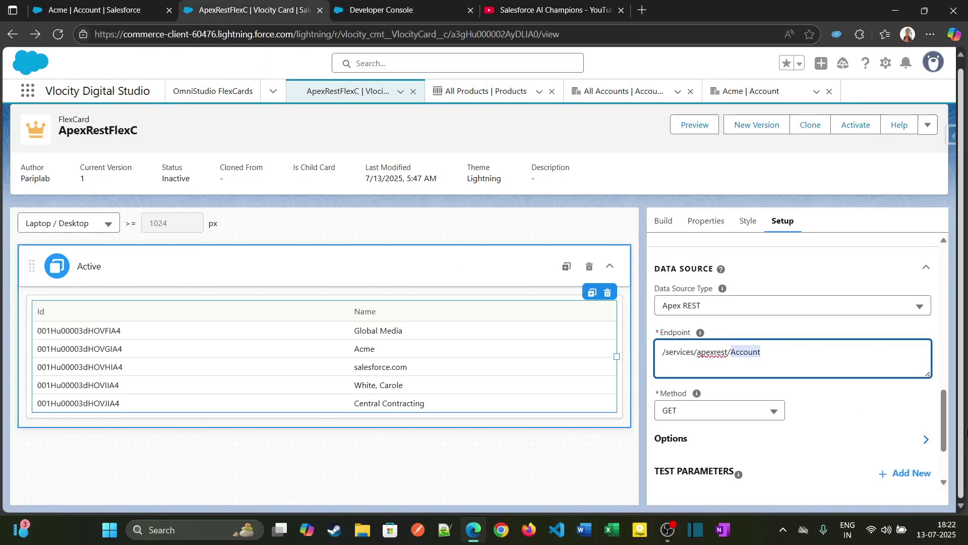
scroll(947, 419, "down", 2)
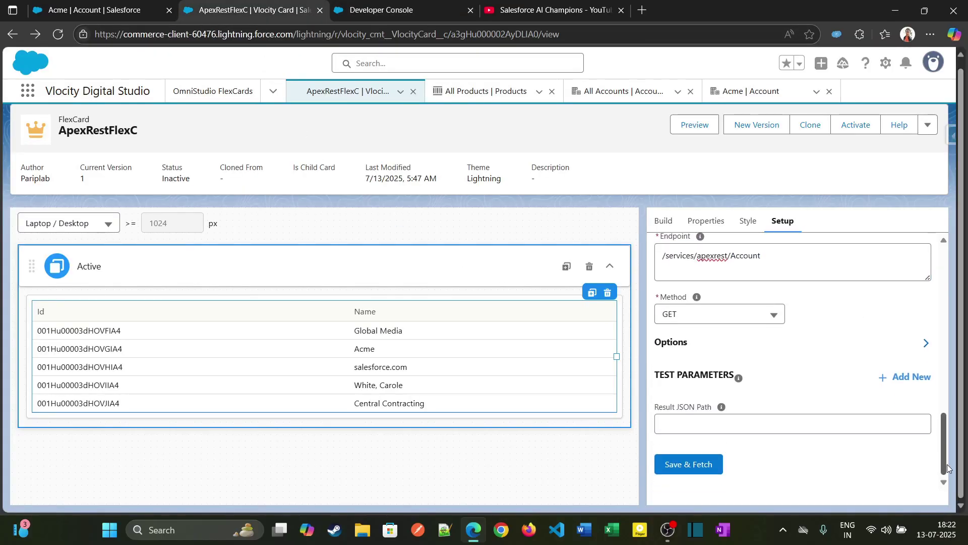
left_click(697, 465)
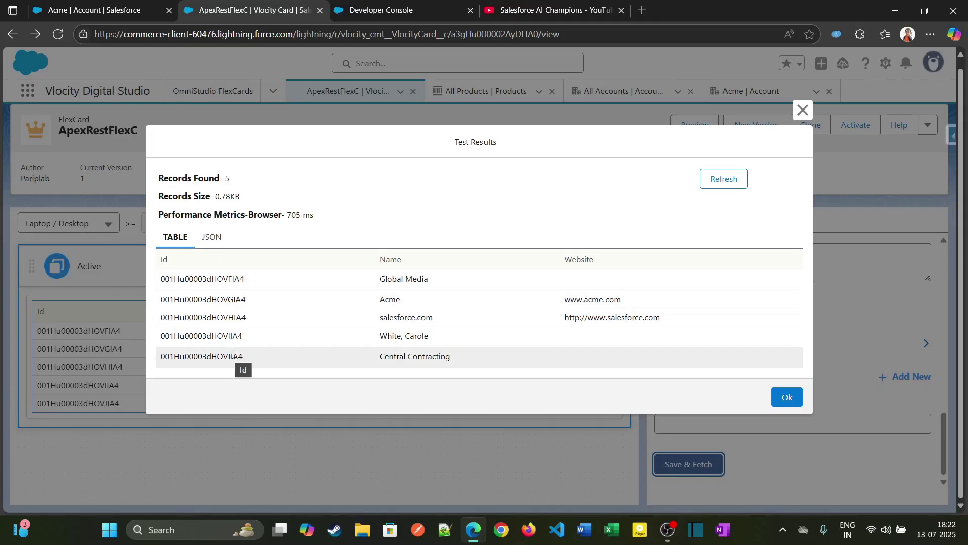
left_click(211, 237)
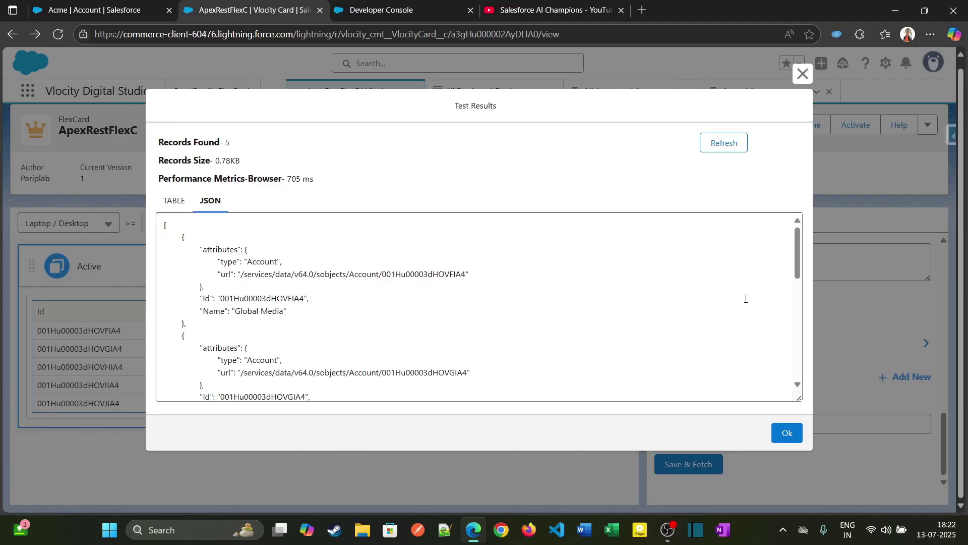
mouse_move(797, 275)
left_mouse_down()
mouse_move(791, 372)
mouse_move(806, 259)
left_mouse_up()
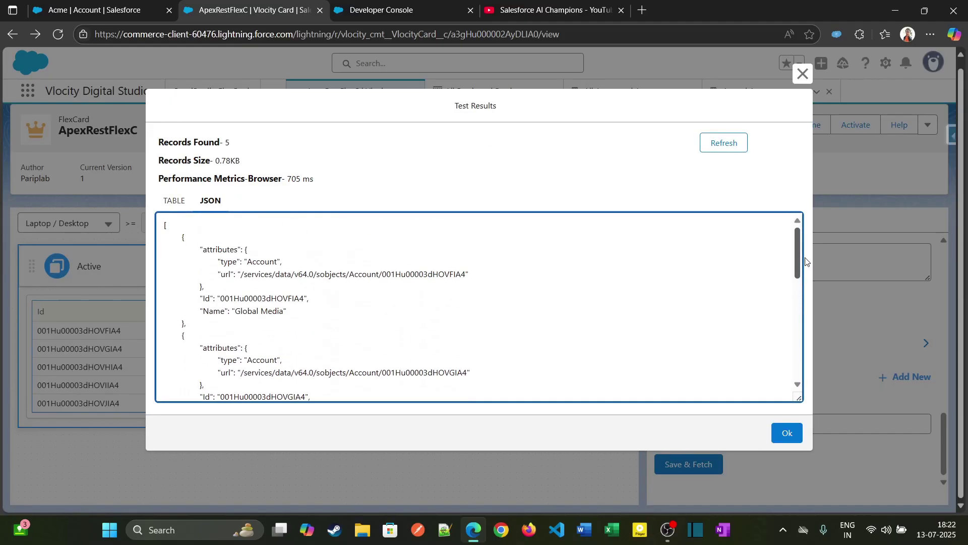
left_click(176, 202)
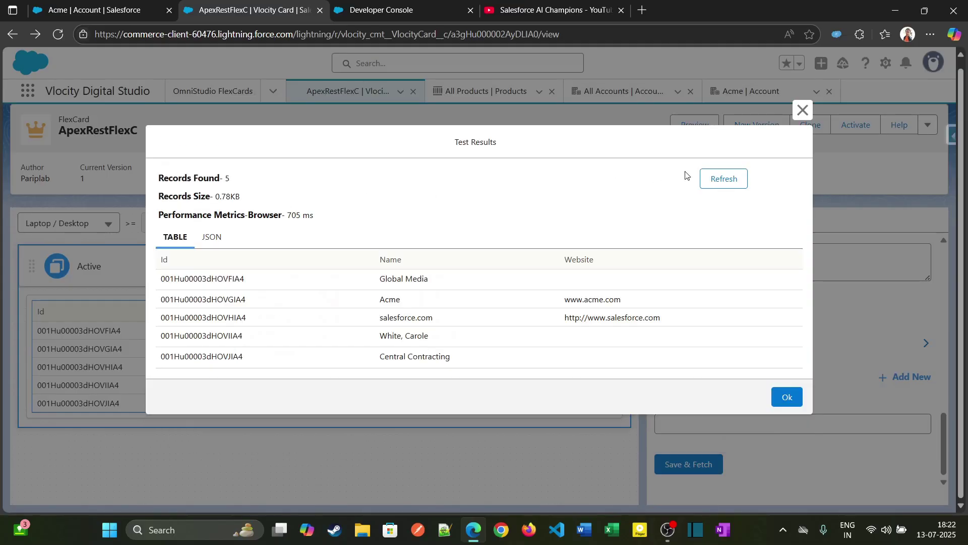
left_click(801, 110)
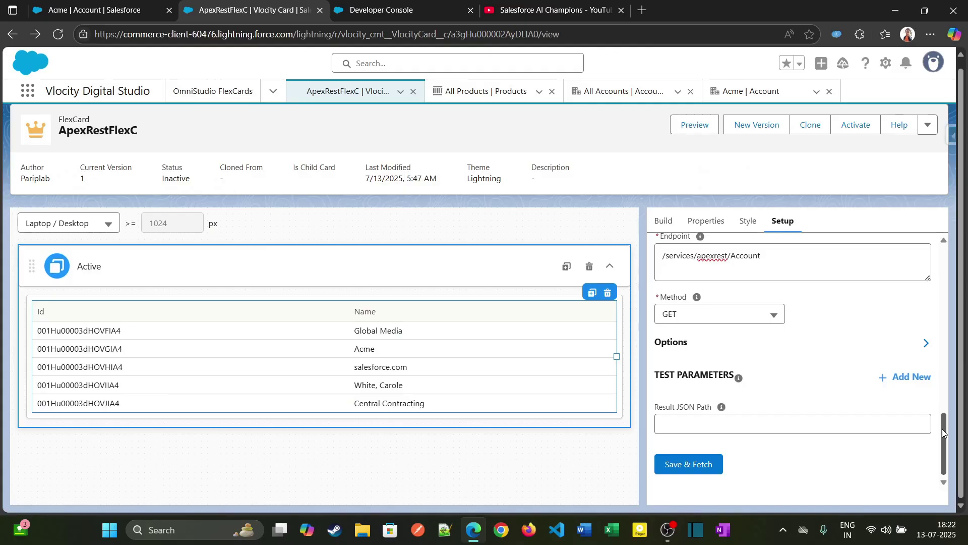
Step: Preview the FlexCard with the debug panel hidden and examine how its account tables are displayed
left_click_drag(943, 432, 807, 265)
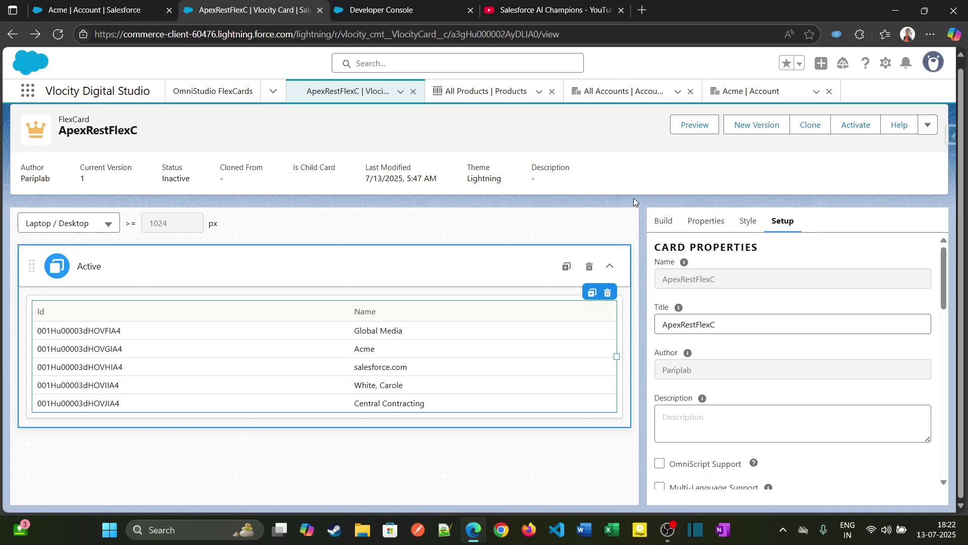
left_click(695, 125)
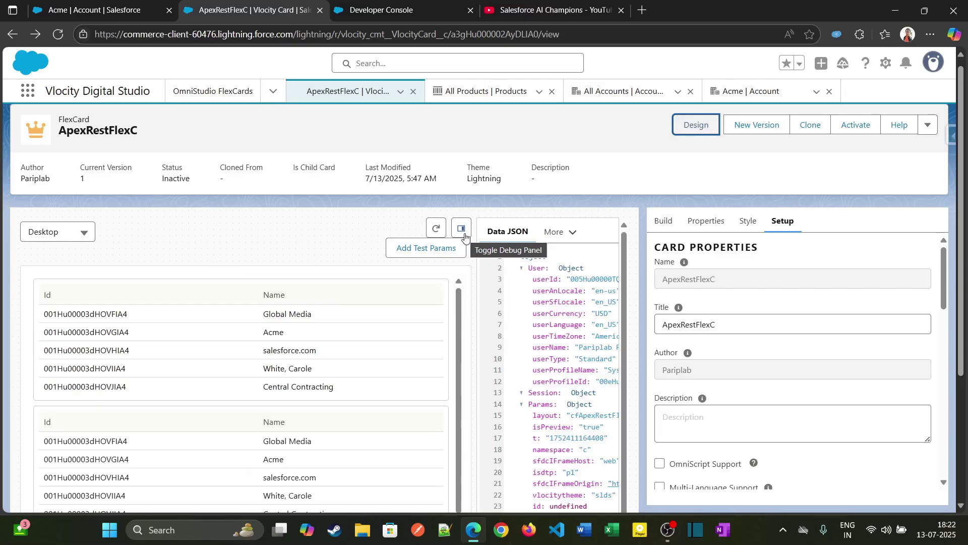
left_click(465, 237)
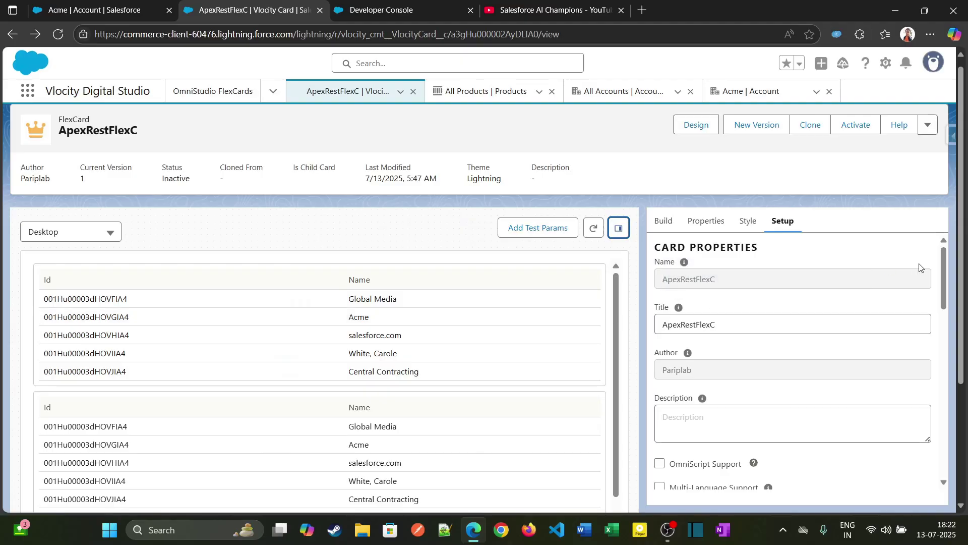
scroll(960, 282, "down", 1)
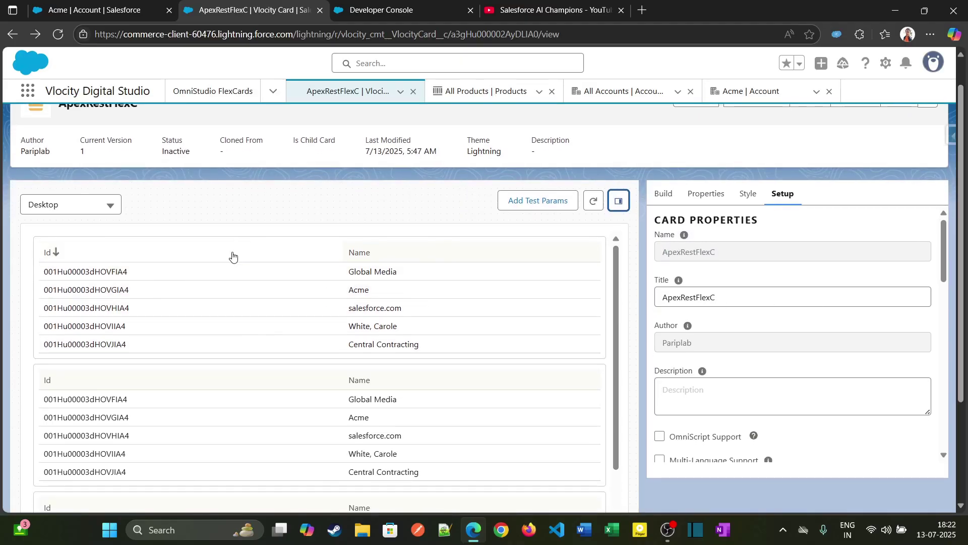
left_click_drag(618, 284, 618, 462)
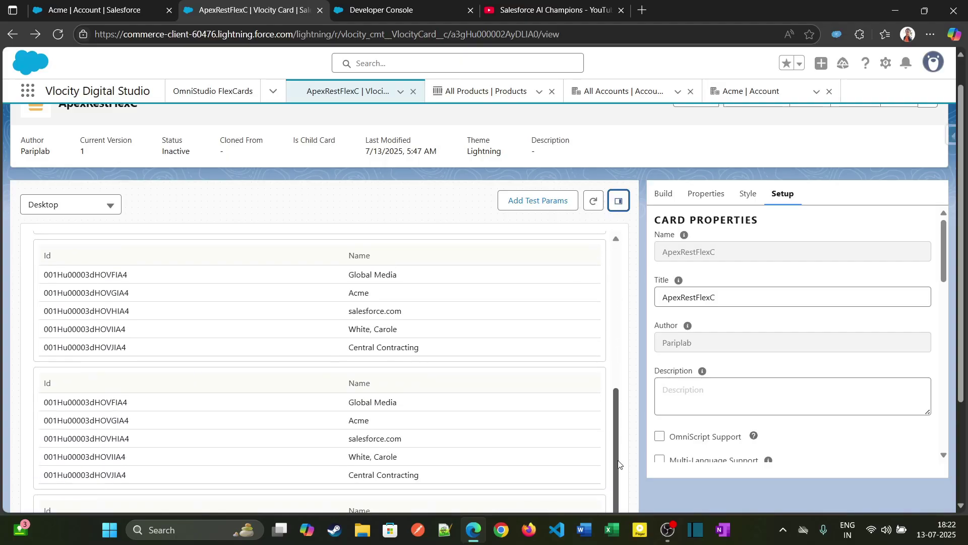
left_click_drag(943, 267, 942, 297)
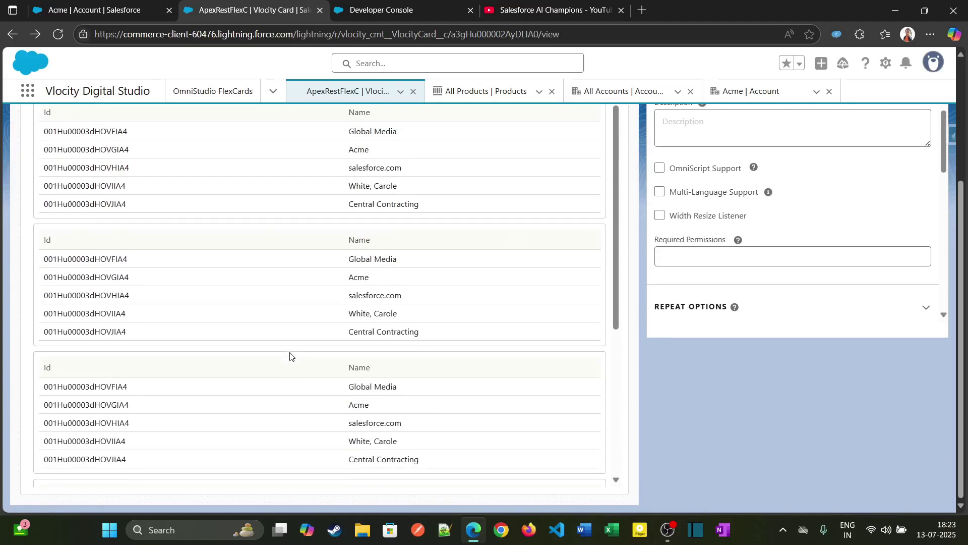
scroll(299, 341, "up", 1)
scroll(294, 374, "down", 3)
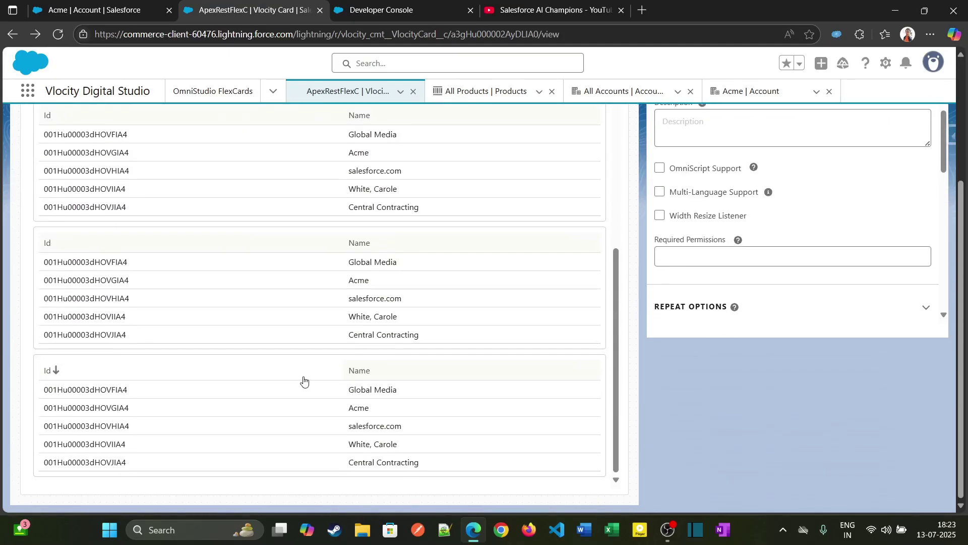
scroll(316, 352, "up", 3)
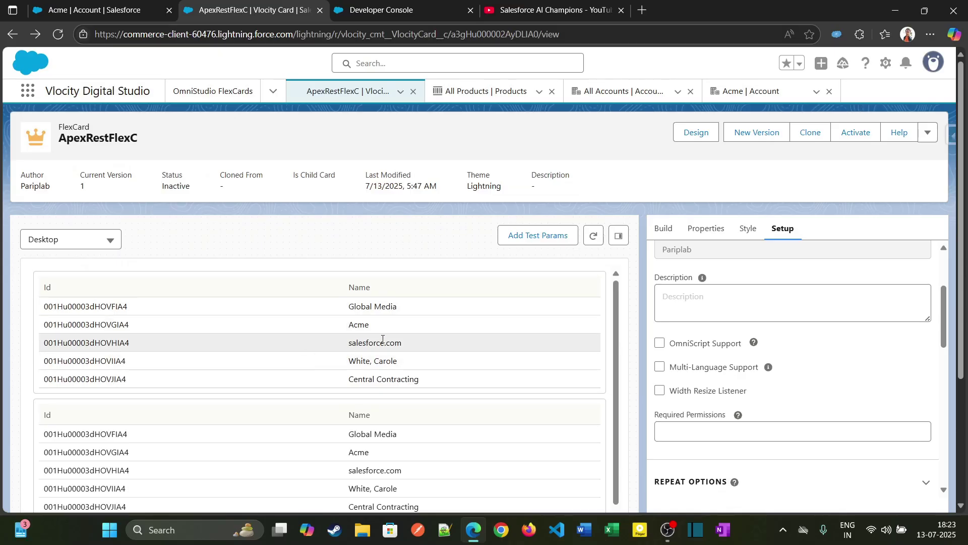
Step: Return to the FlexCard design and disable Repeat Records in the card's repeat options
left_click(702, 136)
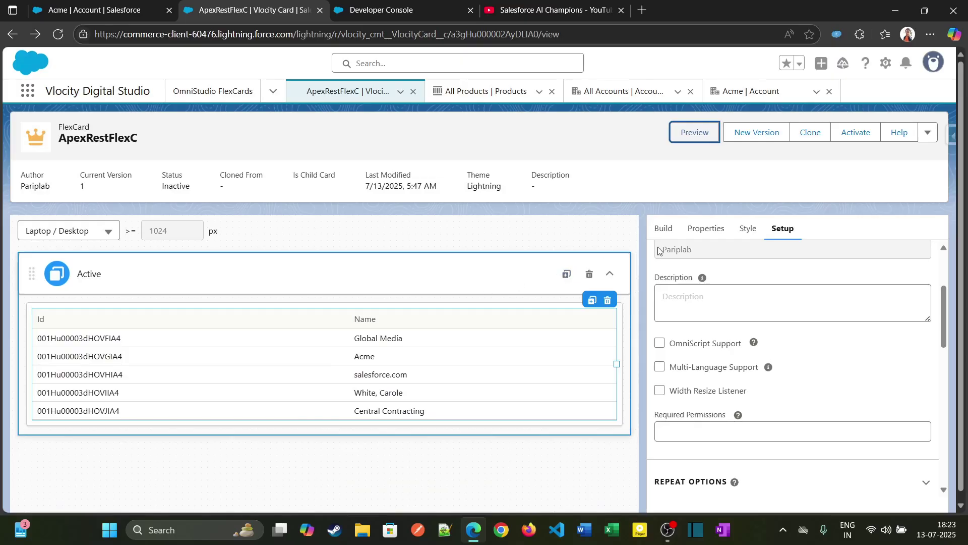
left_click(467, 318)
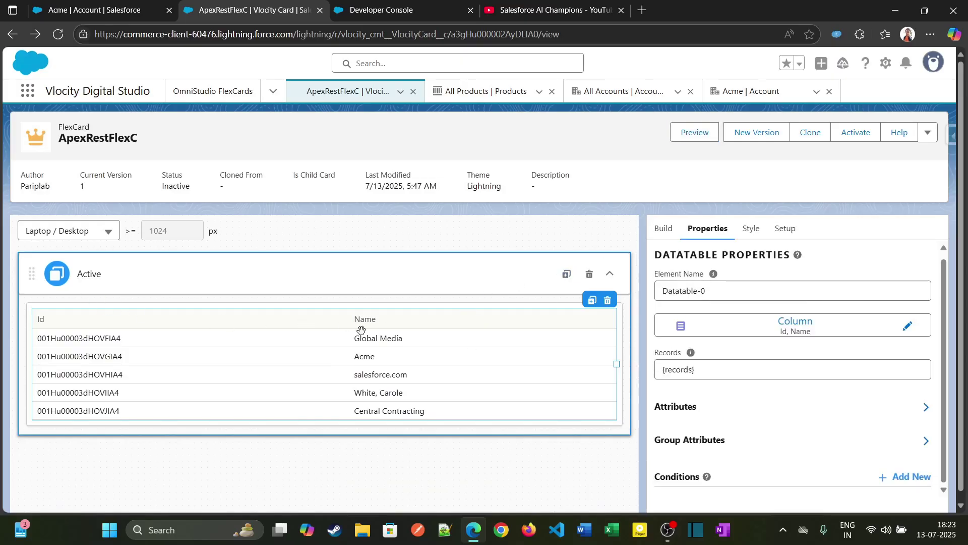
left_click(785, 231)
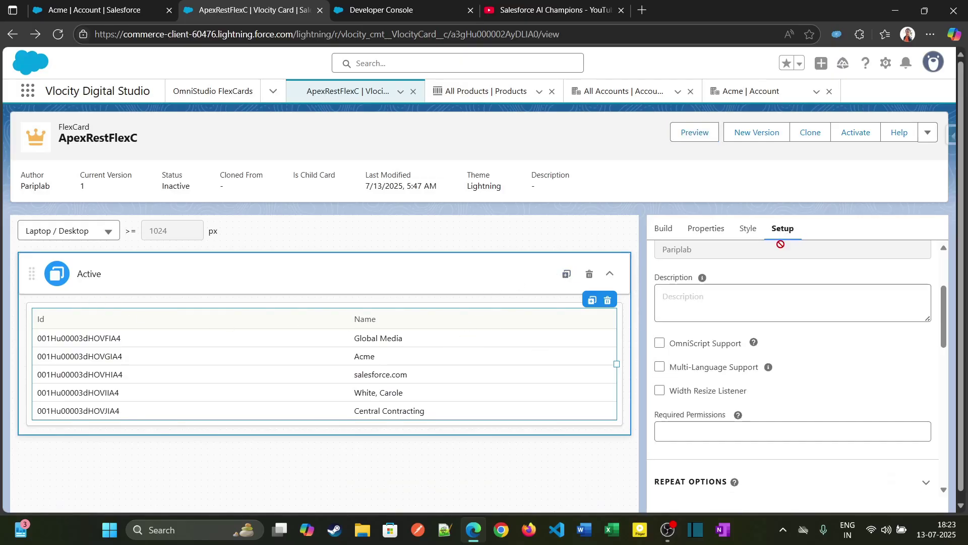
scroll(858, 330, "down", 3)
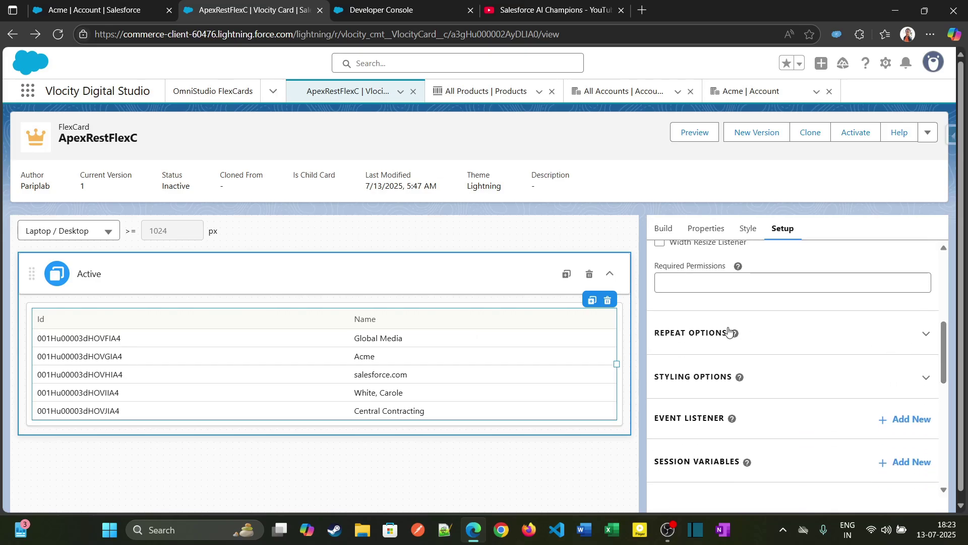
left_click(812, 339)
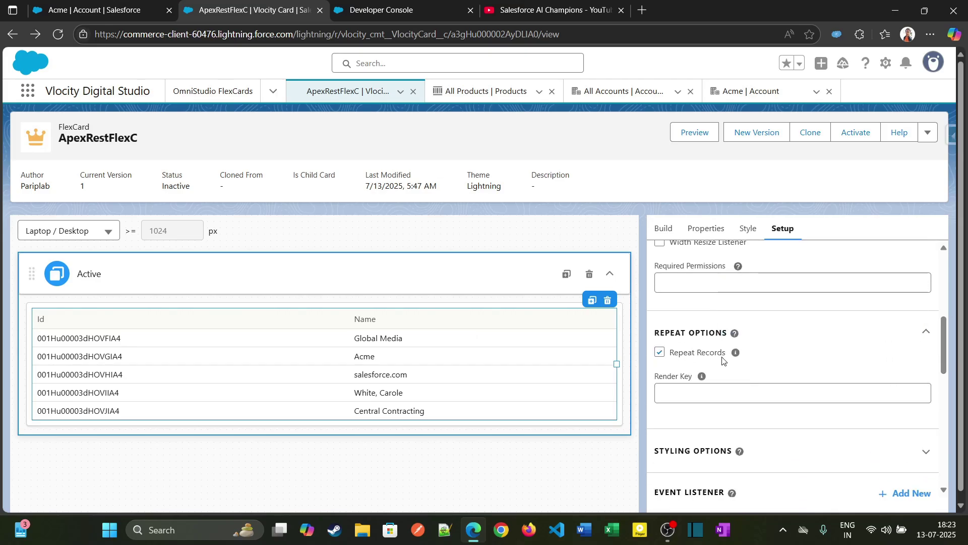
left_click(661, 354)
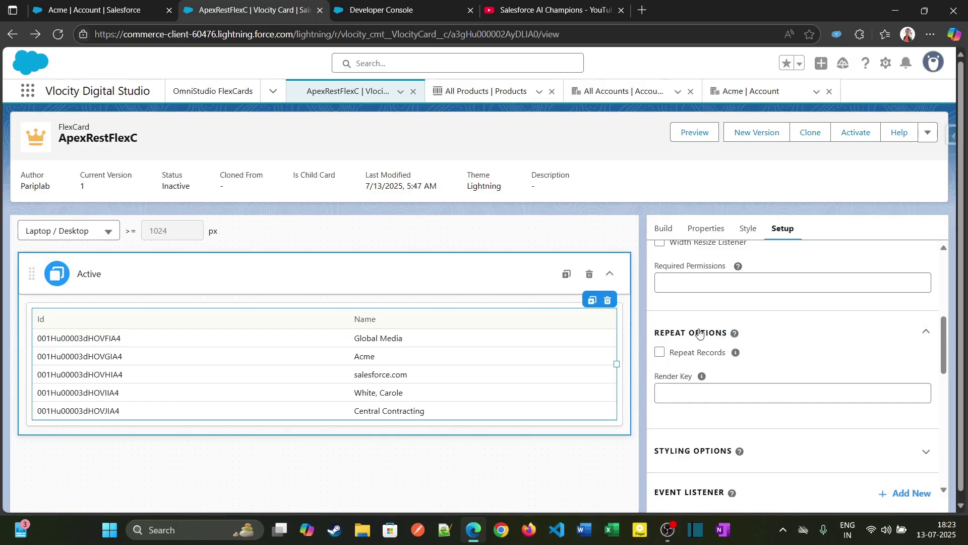
Step: Read the Repeat Options help on when to disable Repeat Records, then close it
left_click(734, 333)
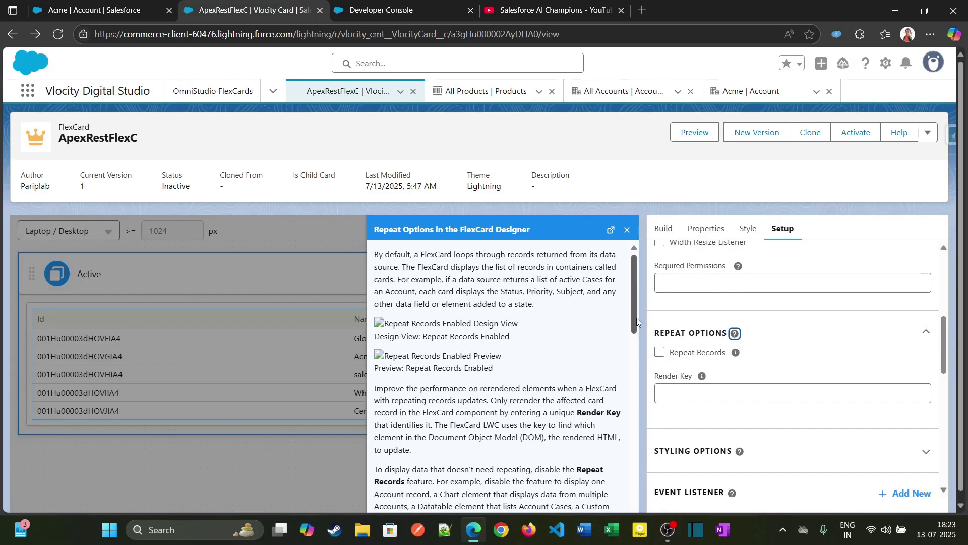
left_click(637, 301)
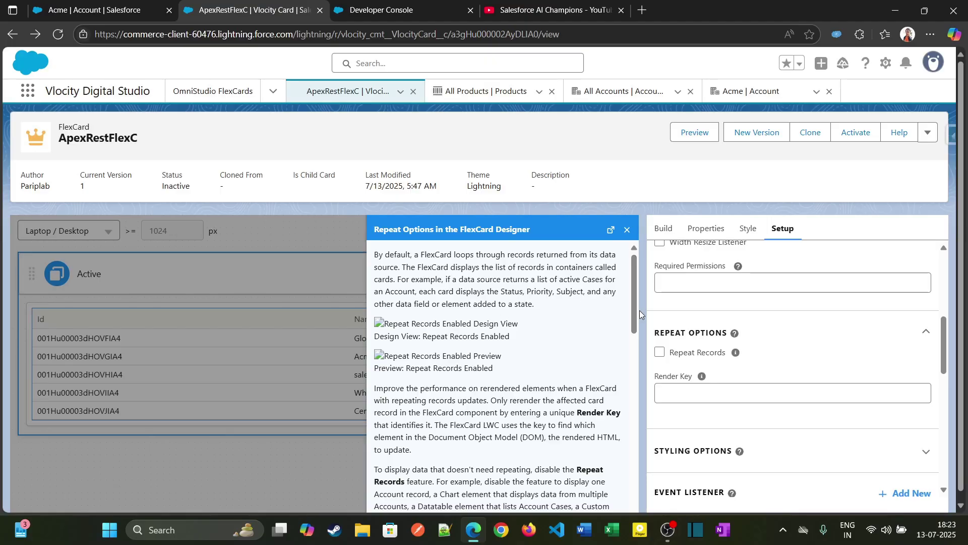
left_click_drag(639, 314, 634, 348)
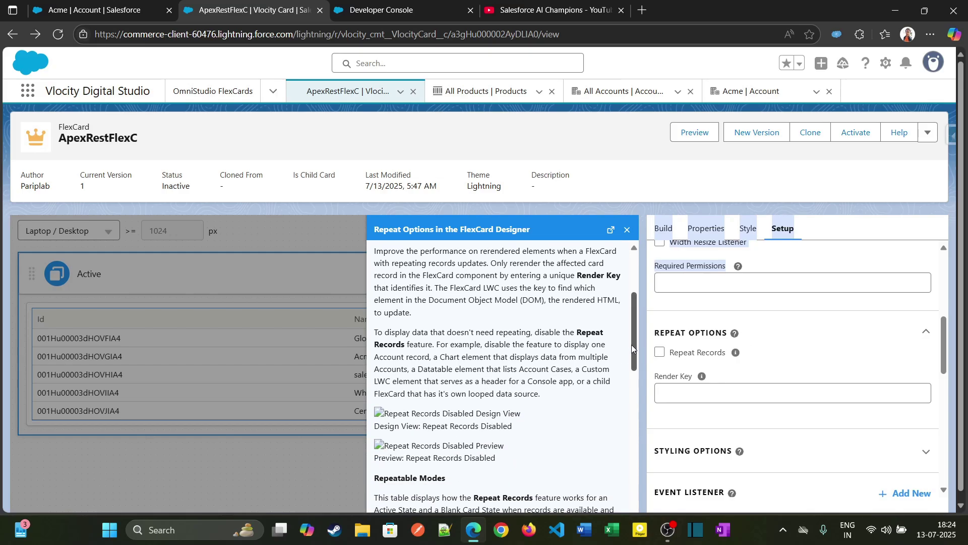
left_click_drag(632, 344, 634, 357)
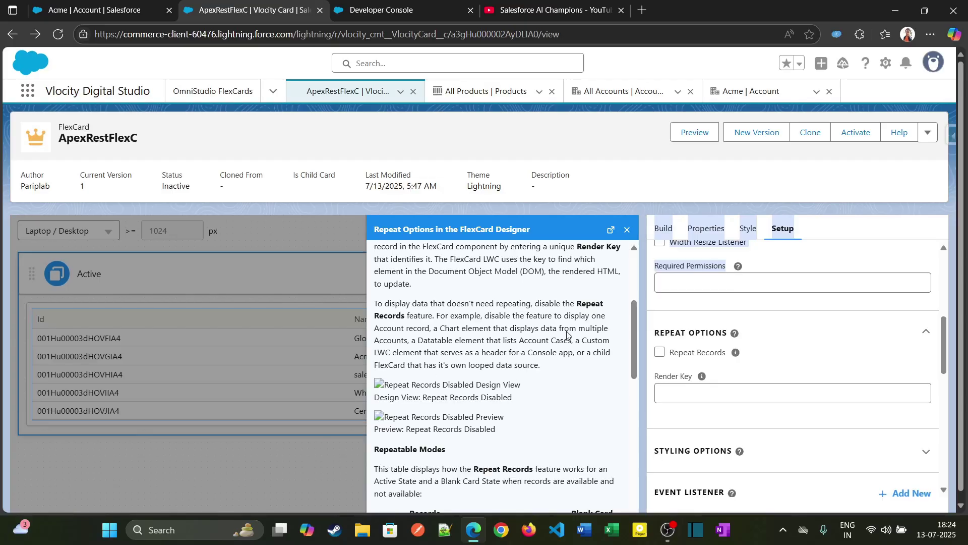
left_click(627, 230)
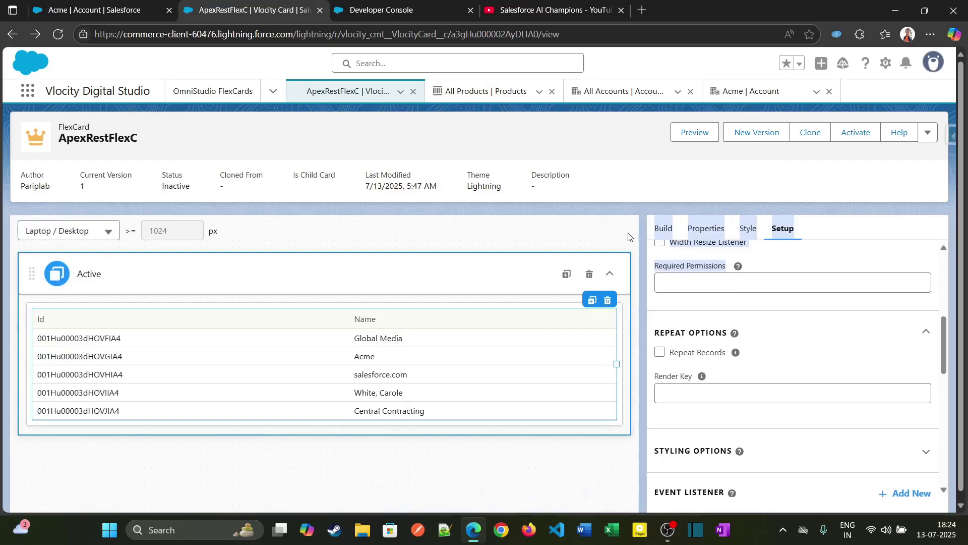
Step: Preview the FlexCard again to check its datatable output with Repeat Records disabled
left_click(695, 132)
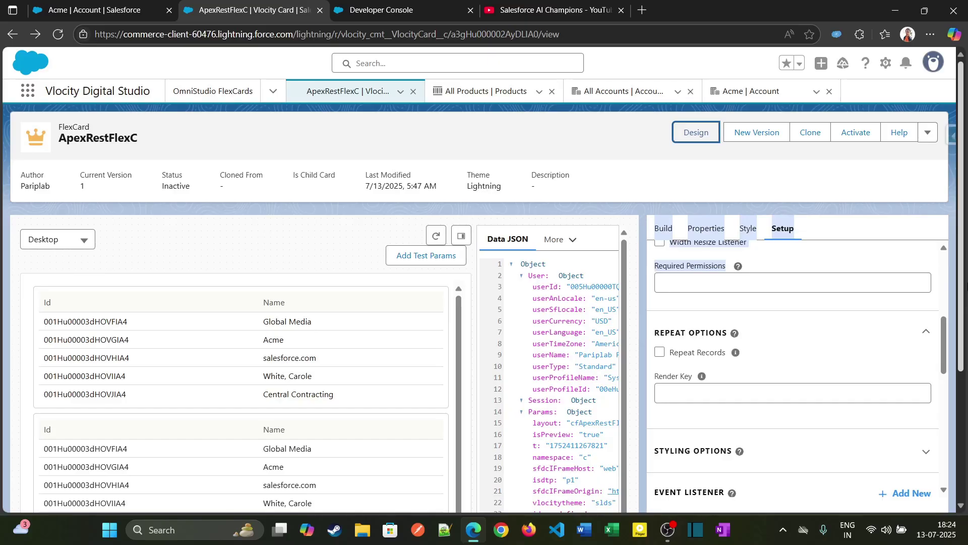
scroll(396, 374, "down", 3)
scroll(865, 235, "up", 3)
Step: Activate the FlexCard and save its publish options, keeping App Page, Home Page, Record Page and Community Page as targets
left_click(855, 132)
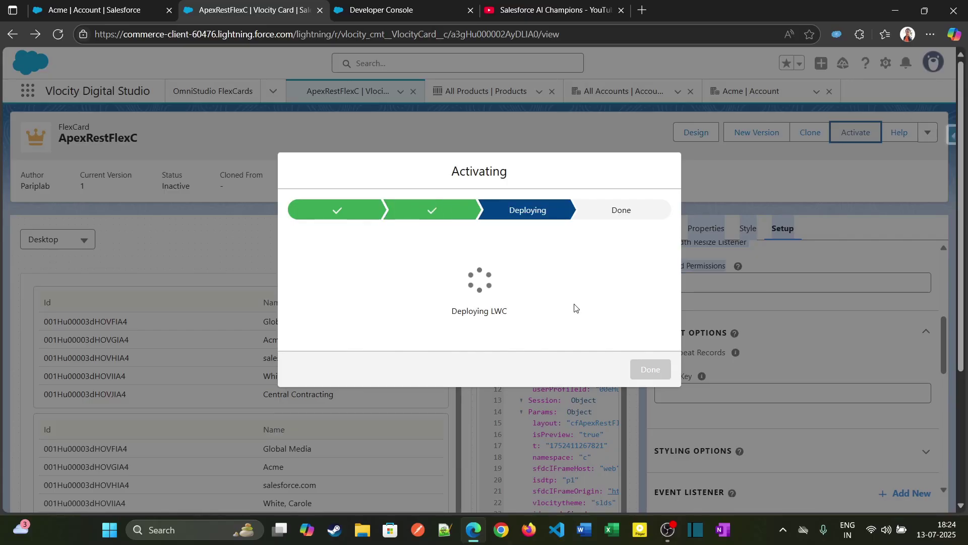
left_click(499, 292)
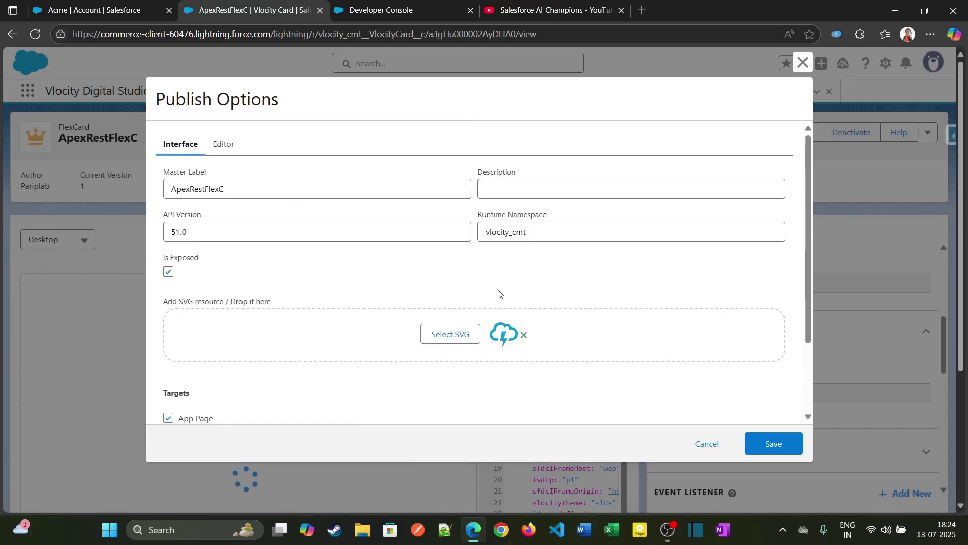
scroll(805, 277, "down", 1)
scroll(803, 273, "down", 2)
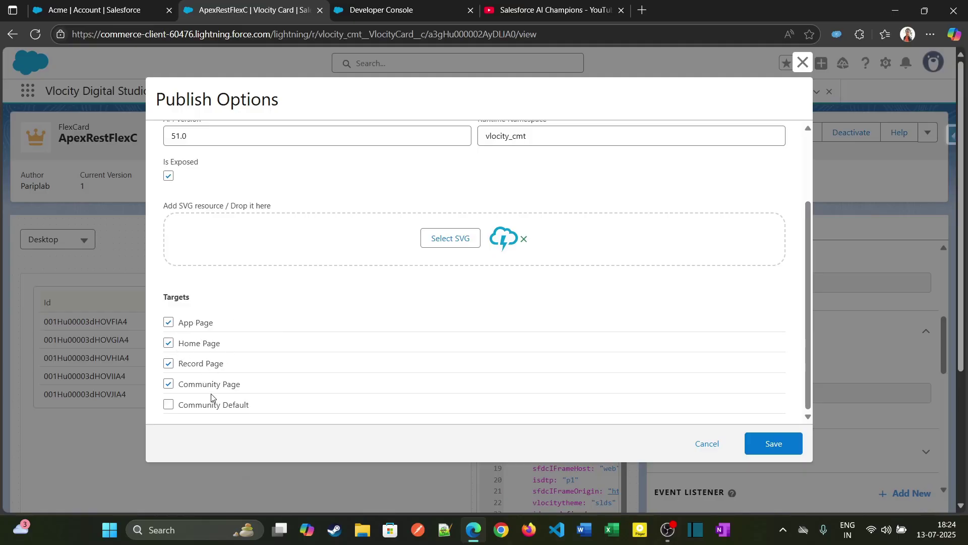
left_click(767, 450)
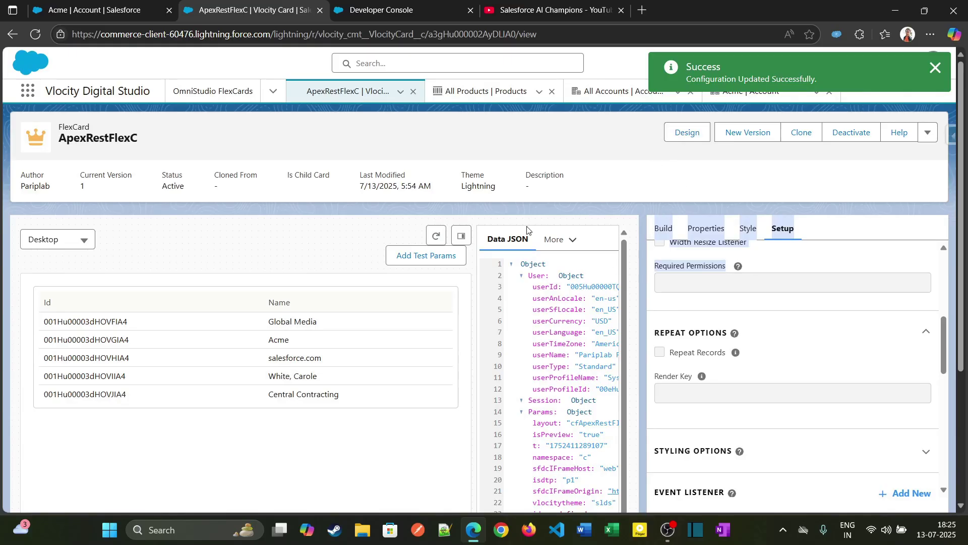
Step: Hide the debug panel in the activated card's preview and examine the account datatable at the wider size
left_click(464, 241)
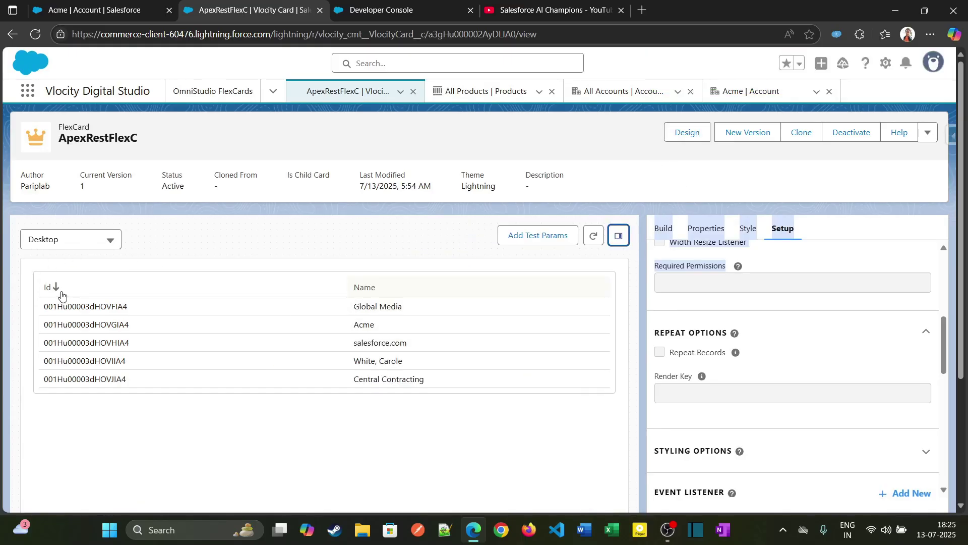
scroll(374, 385, "down", 1)
scroll(373, 385, "up", 1)
Step: Read the Repeat Records and Render Key help in the card's setup, and review the card properties
mouse_move(725, 357)
left_click(772, 361)
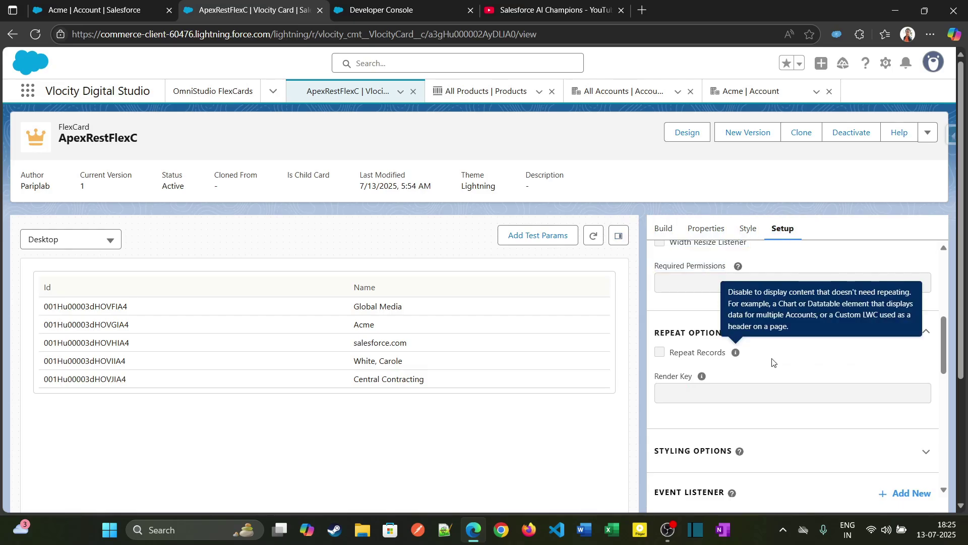
scroll(832, 355, "down", 1)
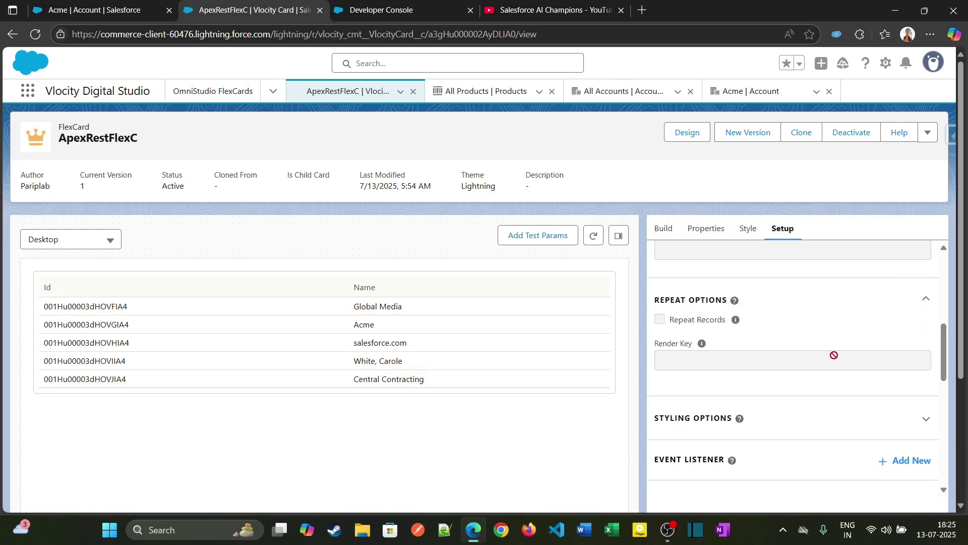
mouse_move(703, 347)
left_click_drag(943, 350, 955, 271)
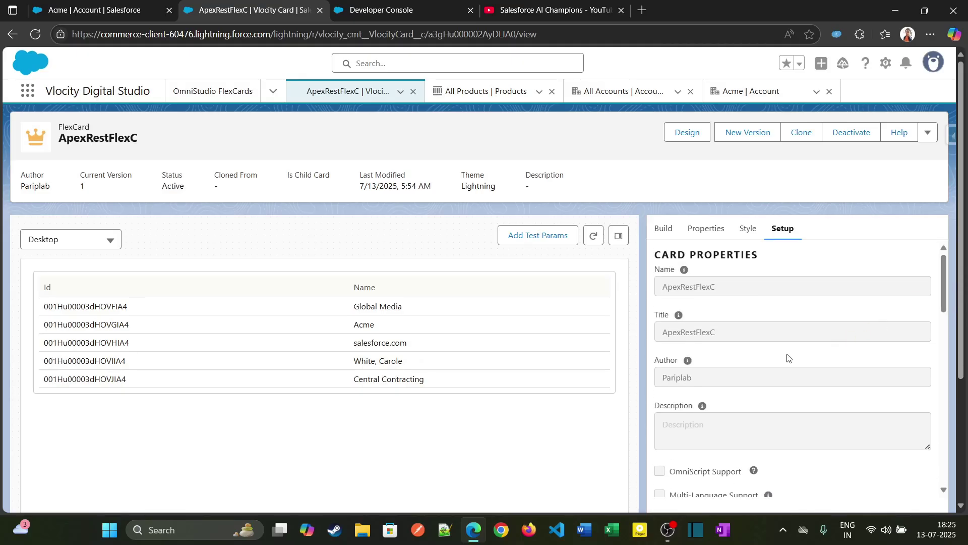
scroll(943, 303, "down", 1)
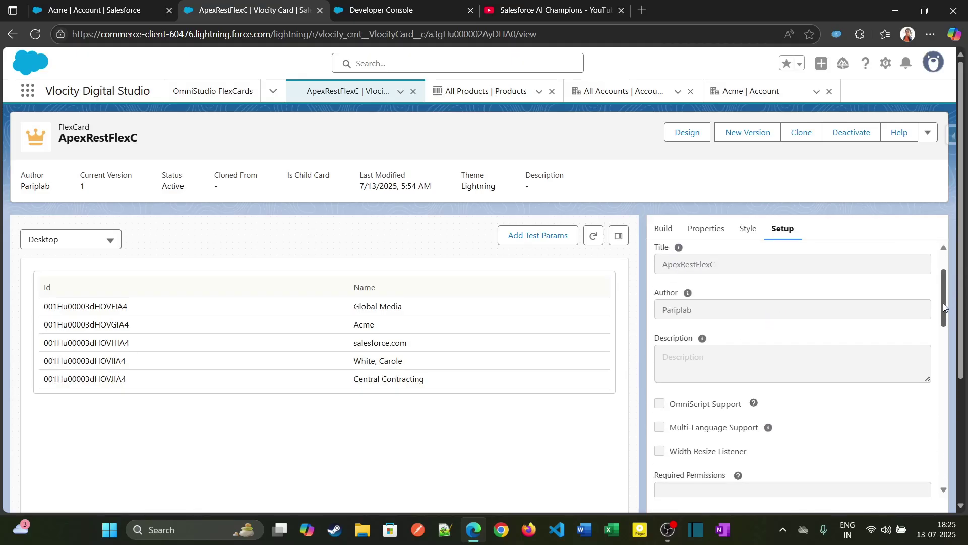